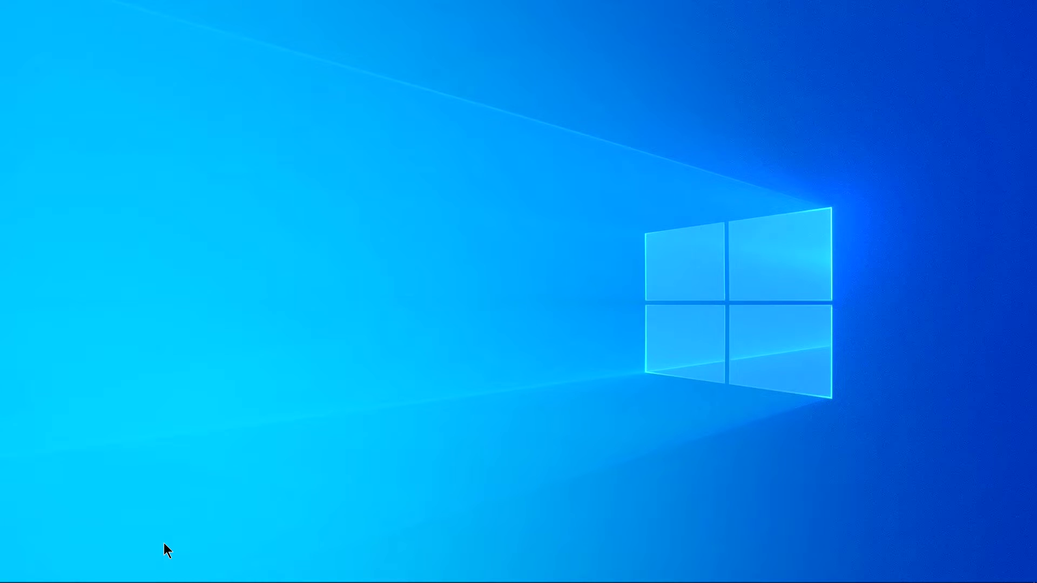
Plug in the SanDisk USB drive and wait for the SANDISK (F:) notification
mouse_move(118, 581)
click(84, 569)
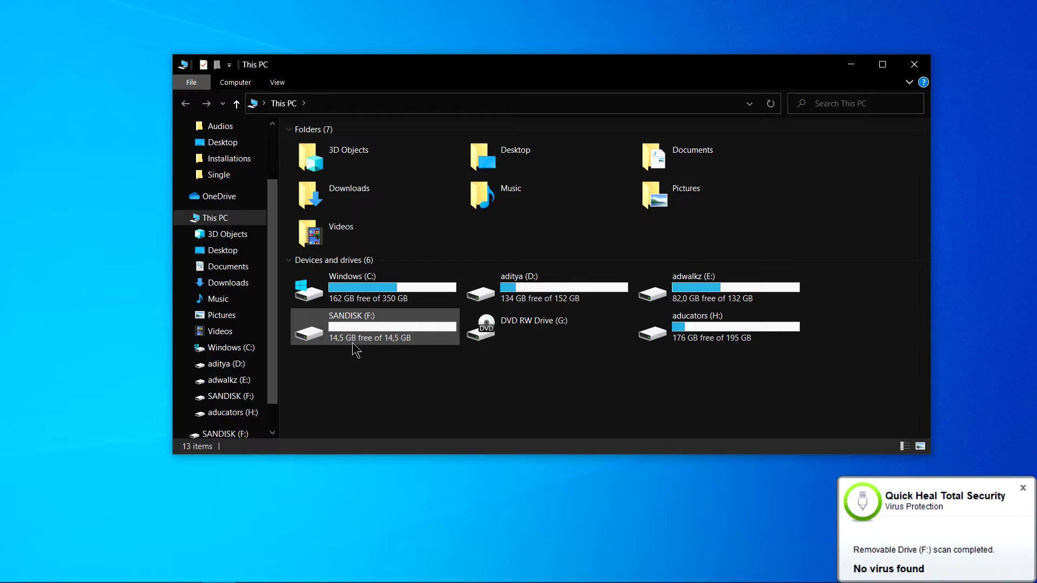
click(1021, 488)
double_click(407, 331)
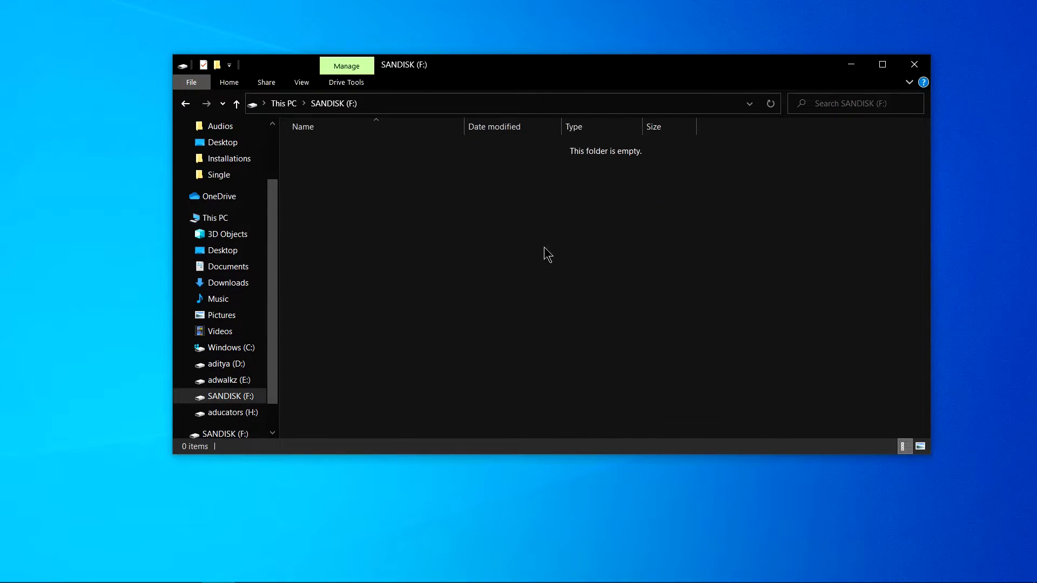
click(186, 103)
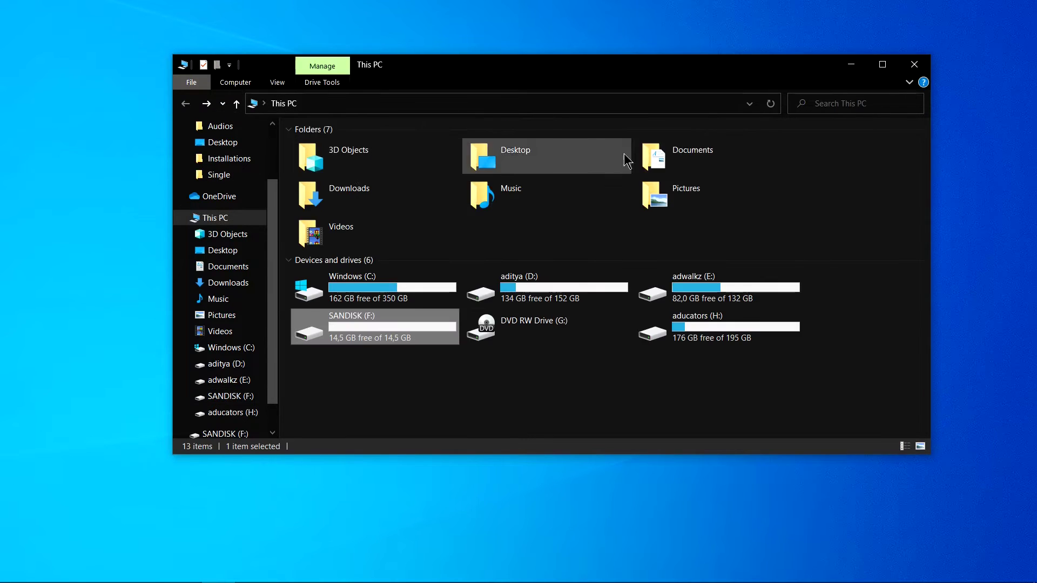
key(alt+F4)
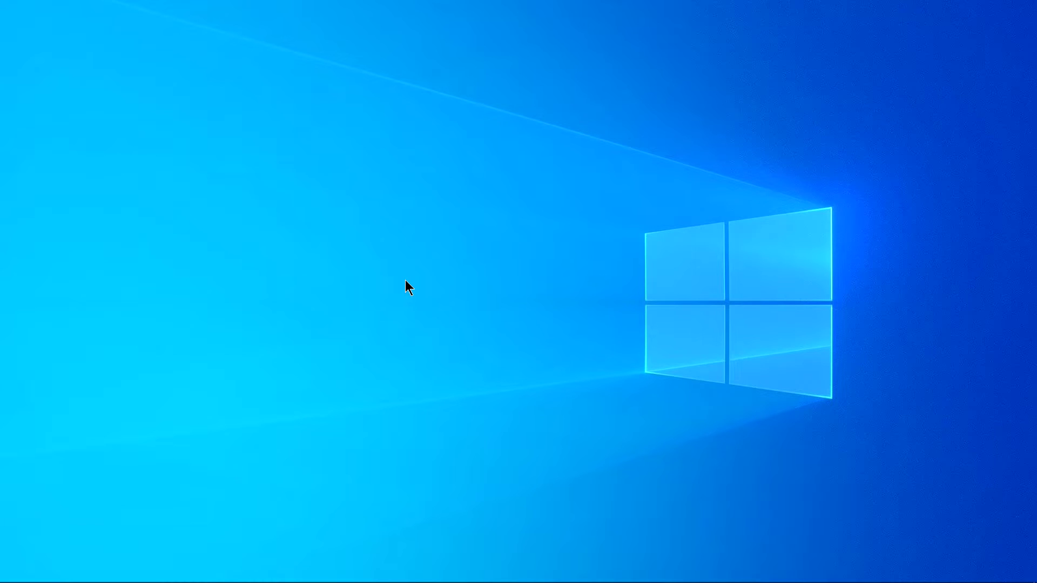
Search Google for rufus and open the official rufus.ie website
text(ru)
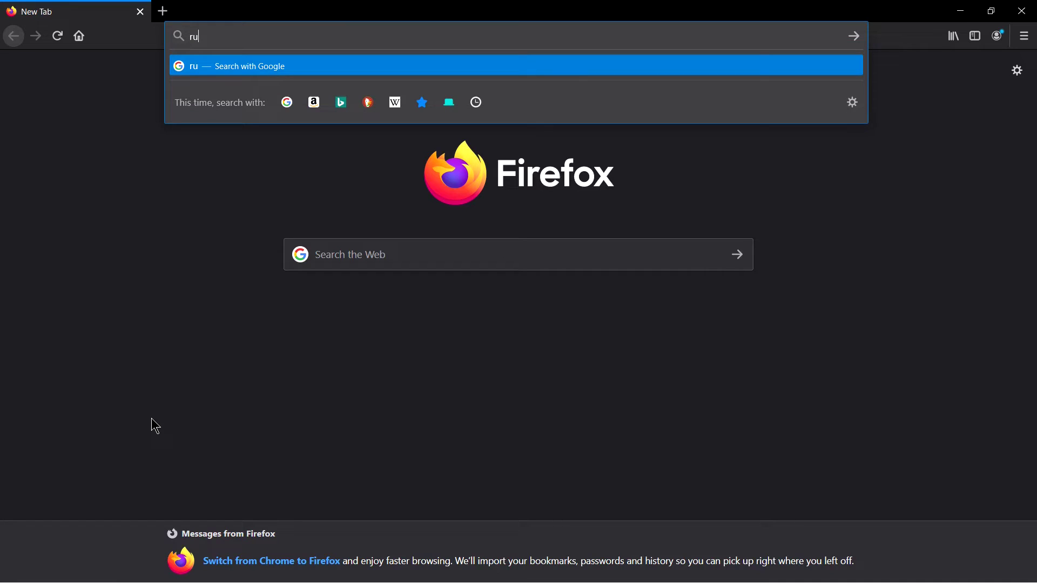
text(fus)
key(Return)
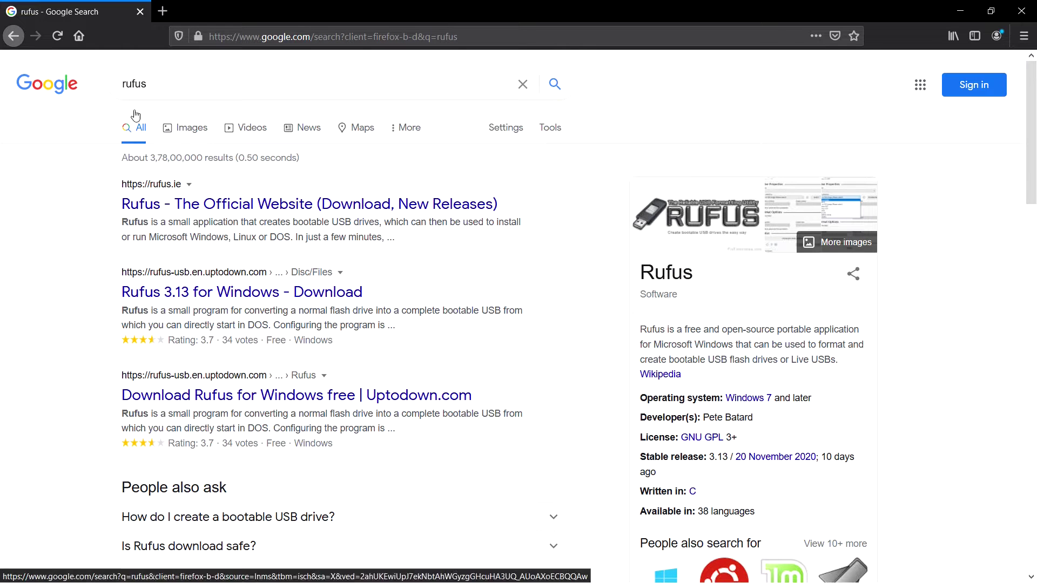
click(182, 207)
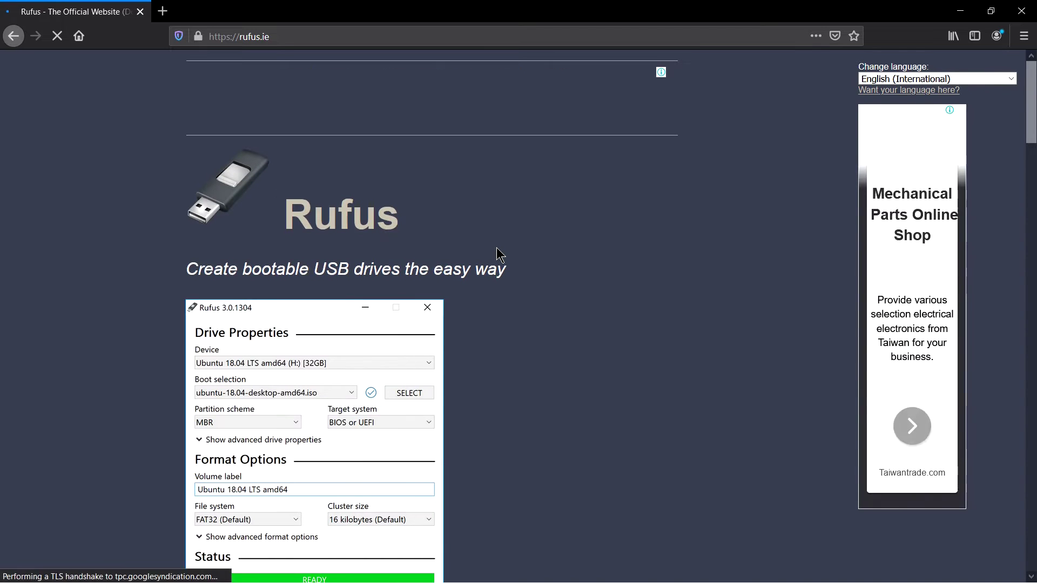
Scroll to the Download section and start the Rufus 3.13 download
scroll(511, 257, down, 1)
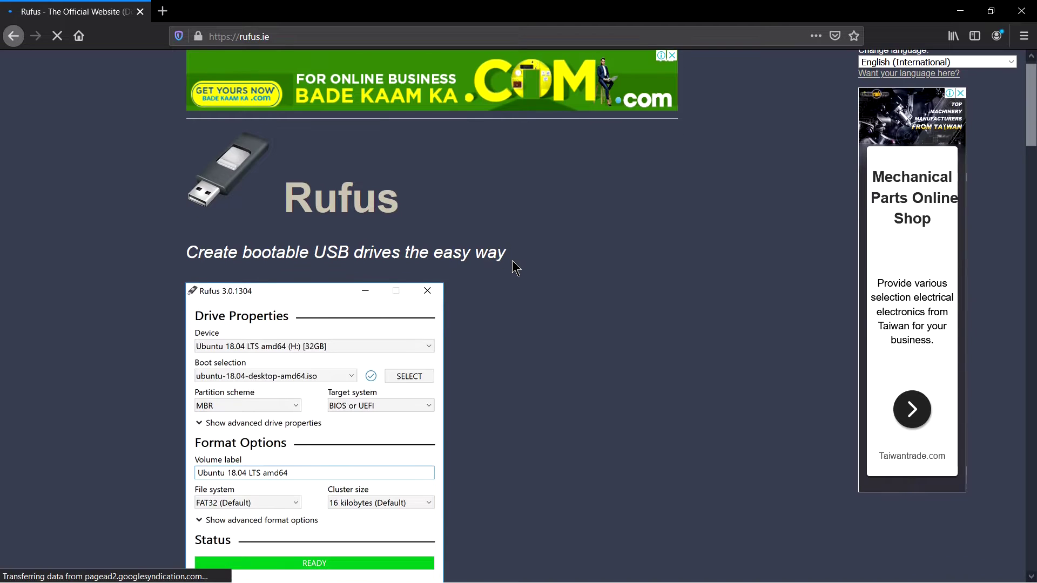
scroll(523, 257, down, 3)
scroll(537, 259, down, 8)
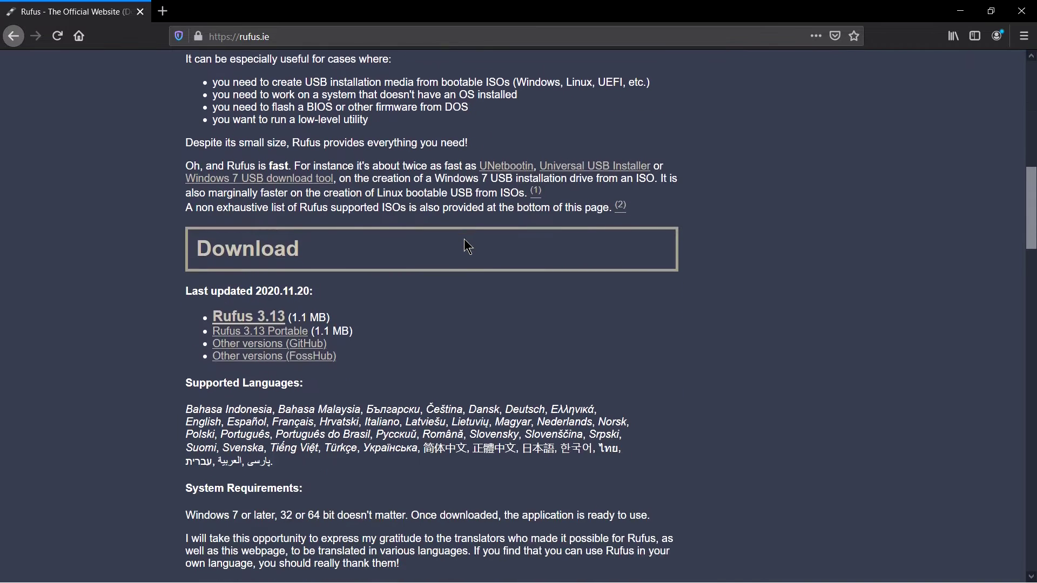
click(260, 321)
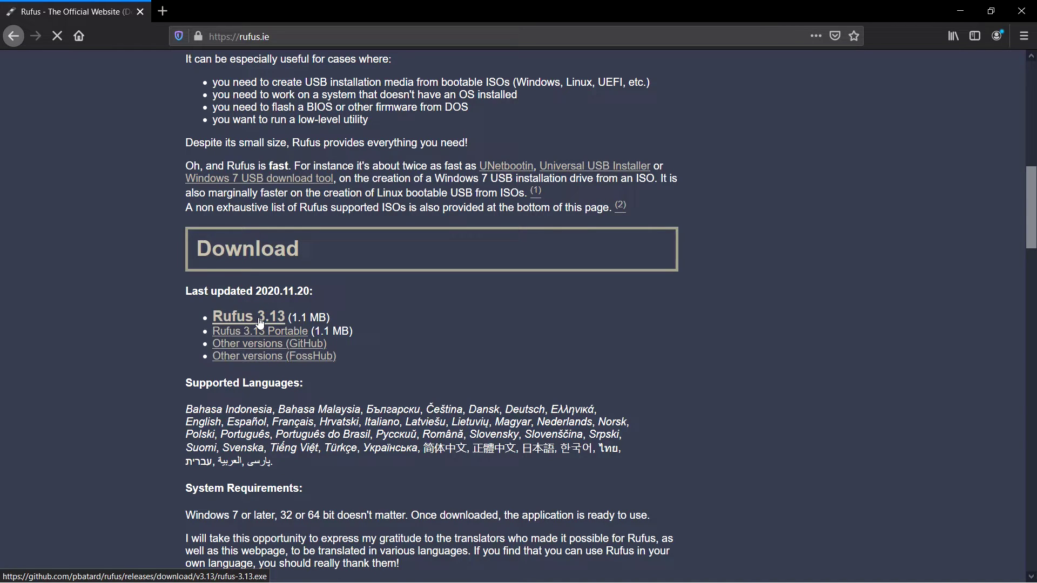
Save the Rufus program file and open the Downloads folder containing rufus-3.13
click(560, 332)
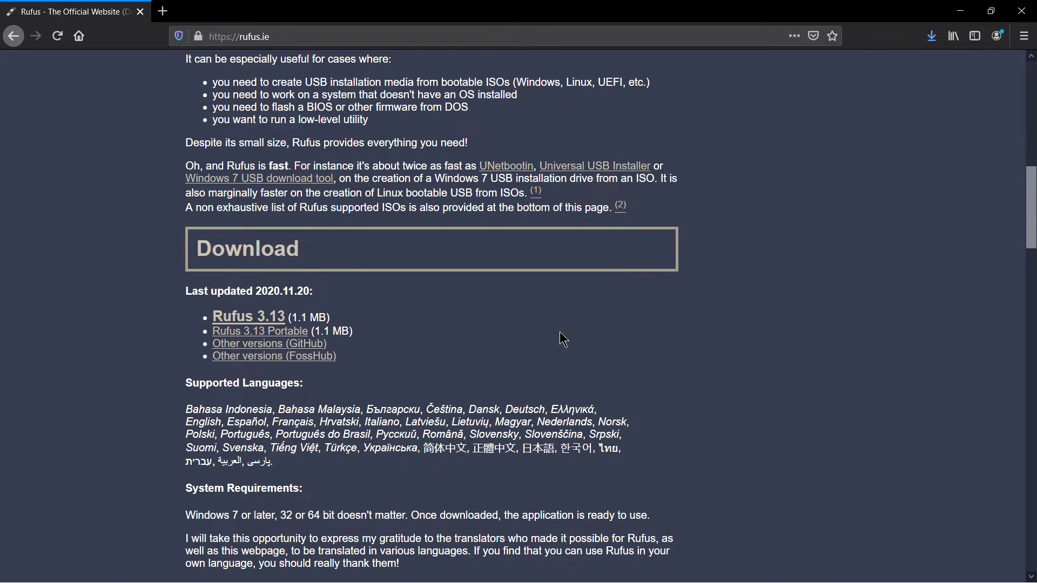
click(931, 36)
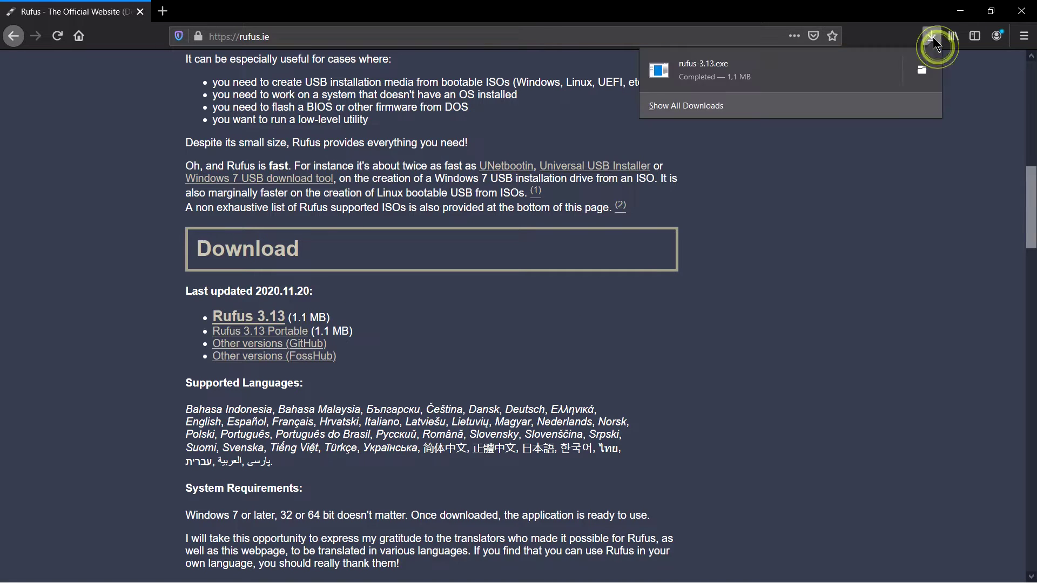
click(928, 78)
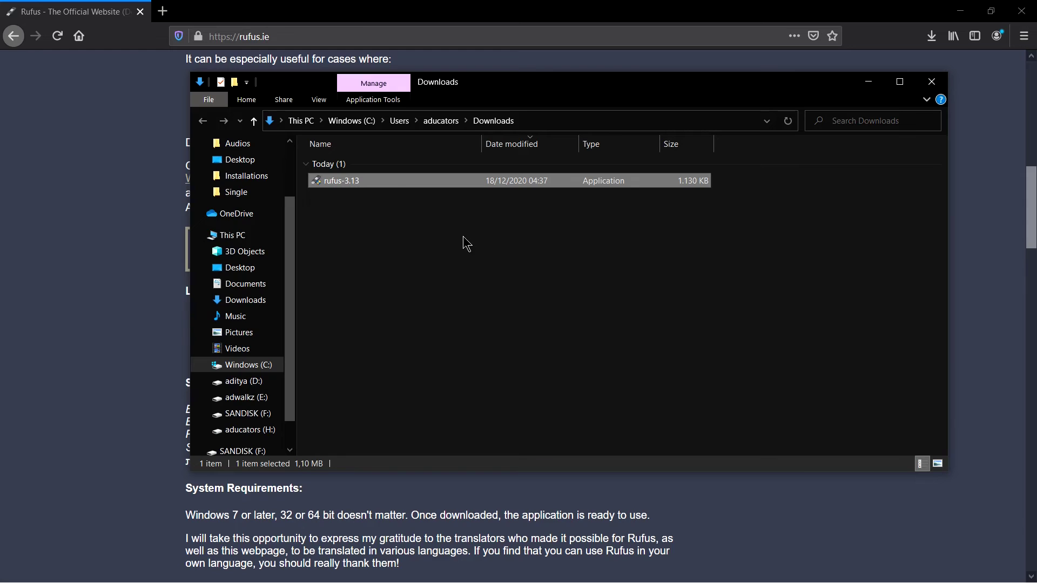
Run rufus-3.13 as administrator and decline online update checks
double_click(392, 181)
right_click(392, 182)
click(473, 206)
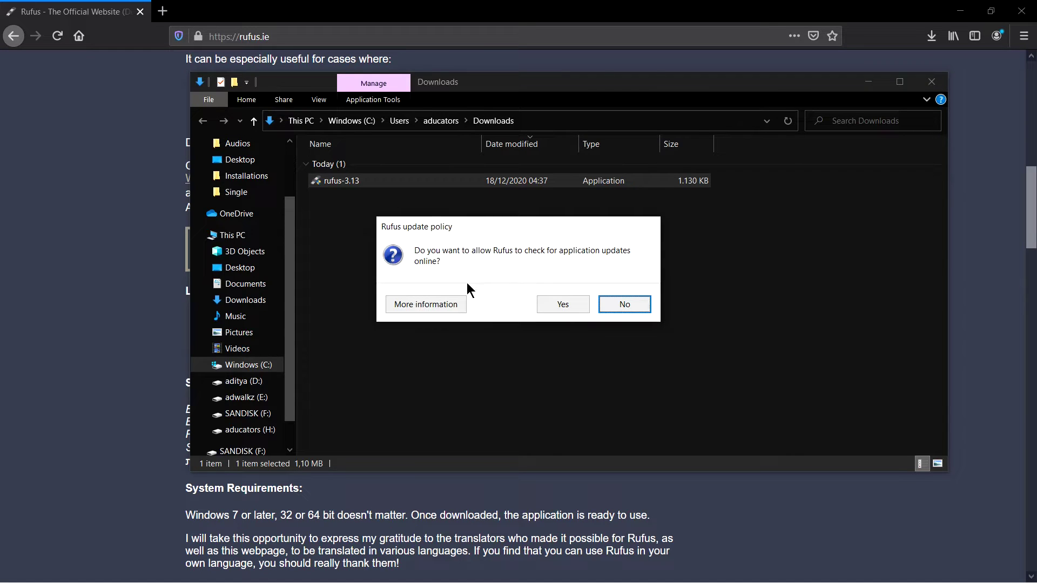
click(624, 305)
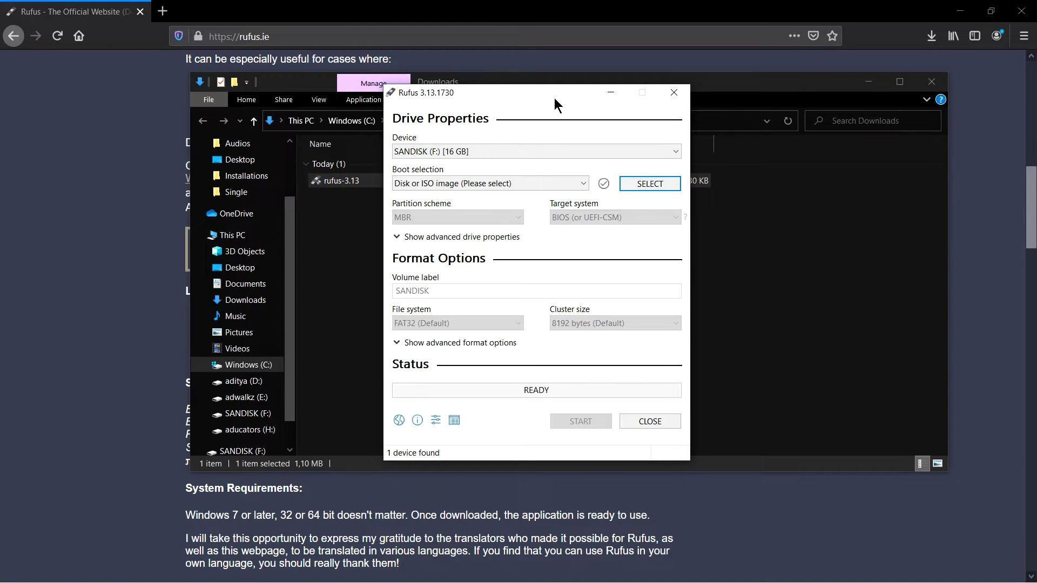
Open a new empty Firefox tab with Ctrl+T, leaving Rufus open
key(ctrl+t)
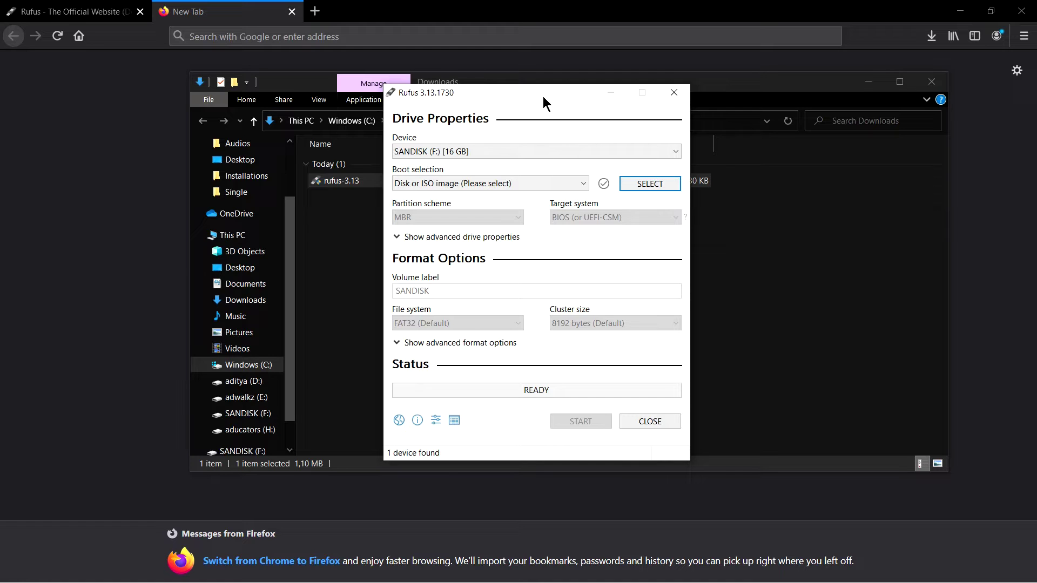
Search Google for ubuntu, open ubuntu.com and show its Download menu
click(313, 36)
text(ubuntu)
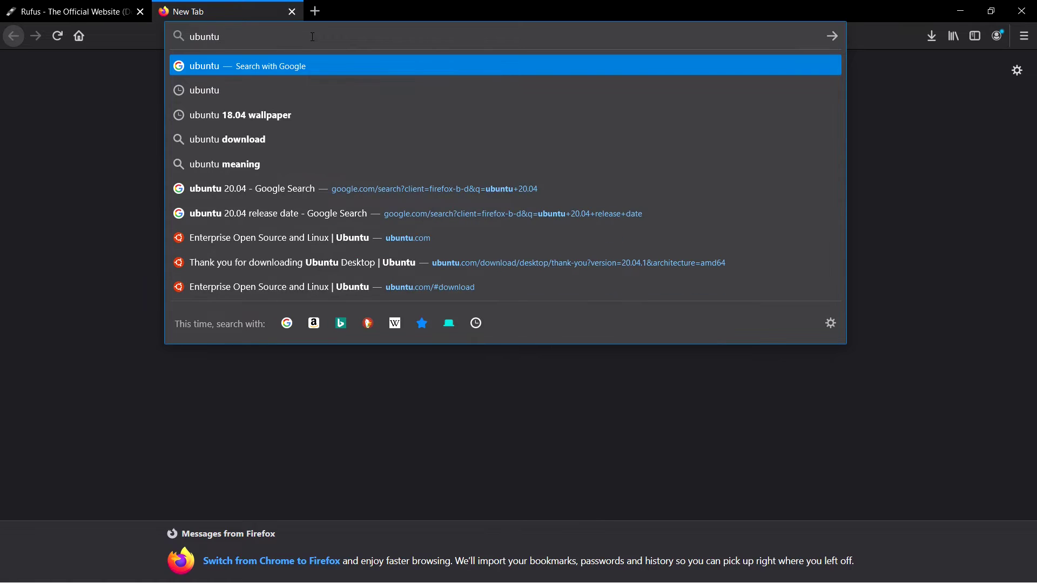
key(Return)
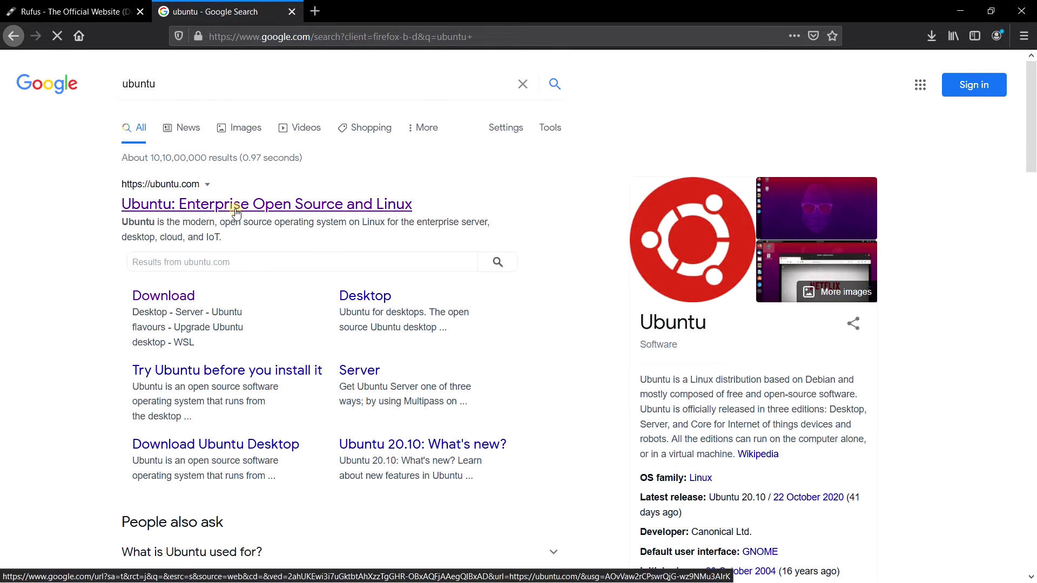
click(236, 212)
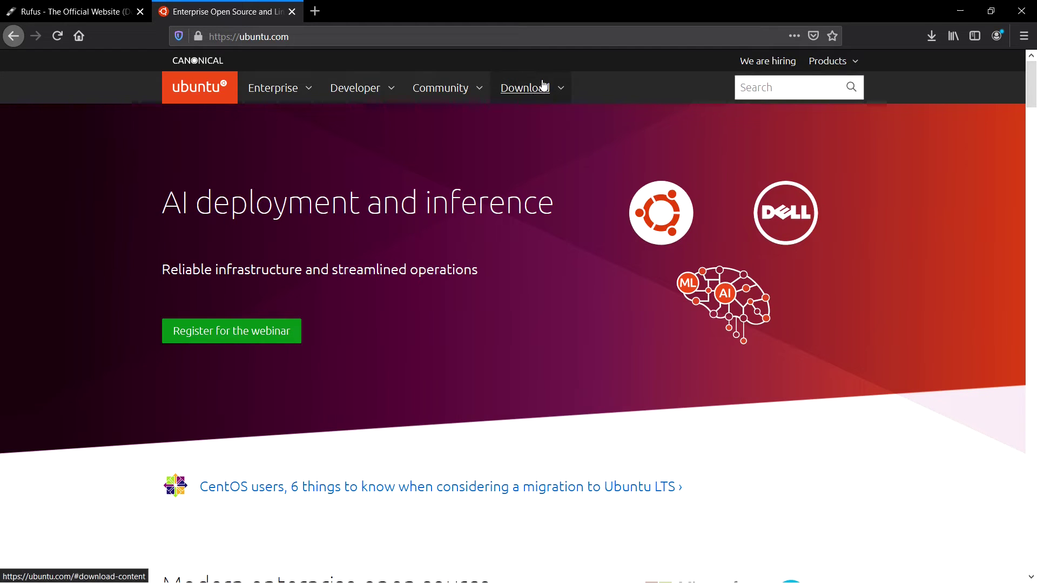
click(563, 86)
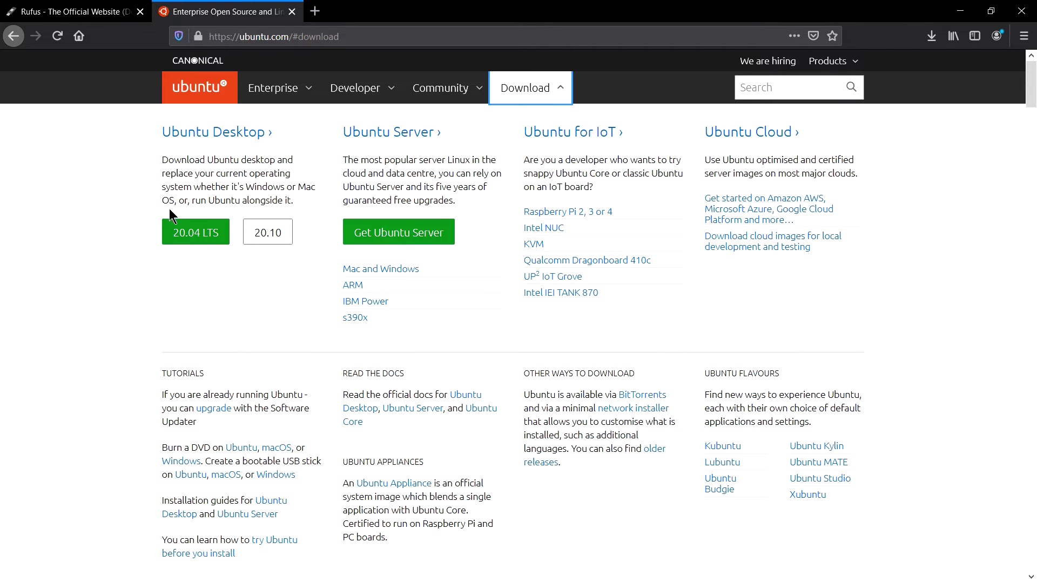
Download the Ubuntu Desktop 20.04 LTS ISO (2.6 GB), then minimise Firefox
click(195, 242)
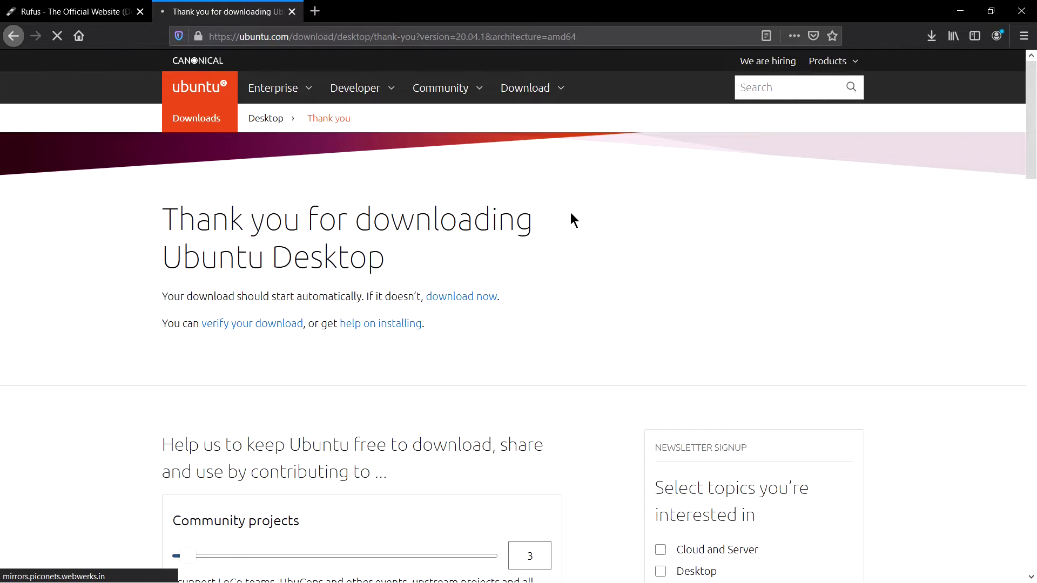
click(456, 326)
click(559, 370)
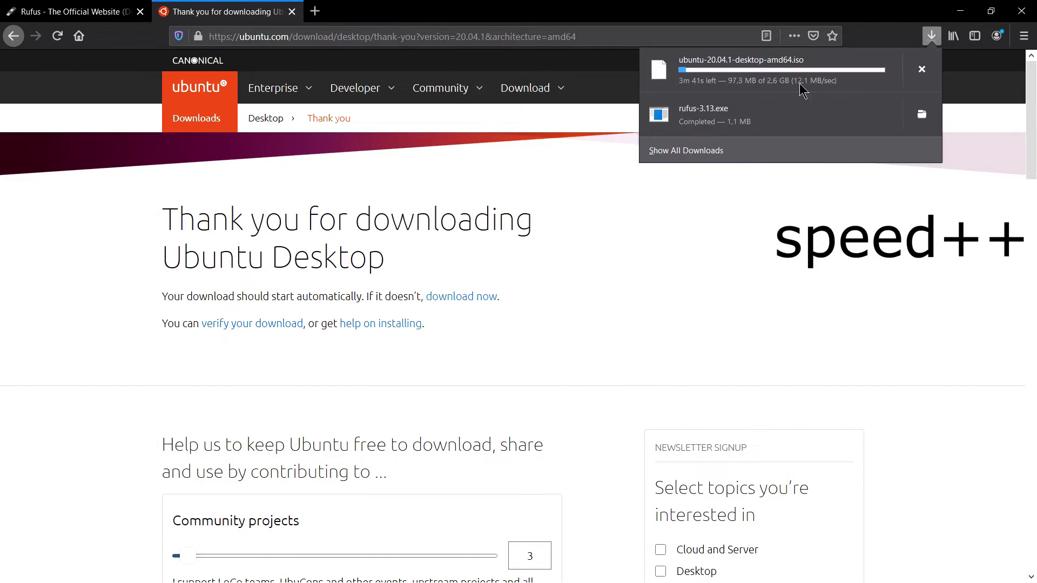
click(715, 208)
click(931, 36)
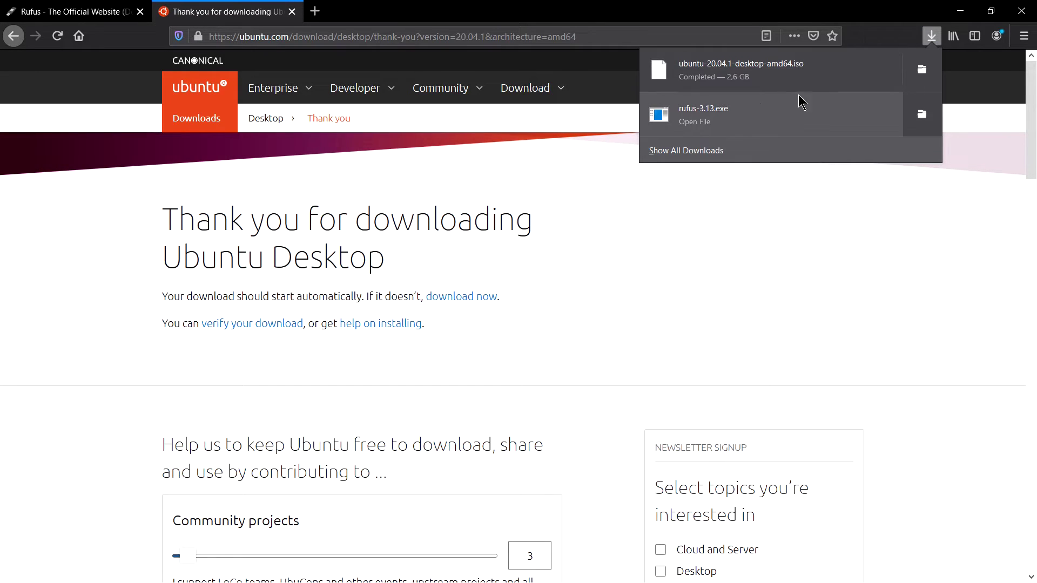
click(960, 10)
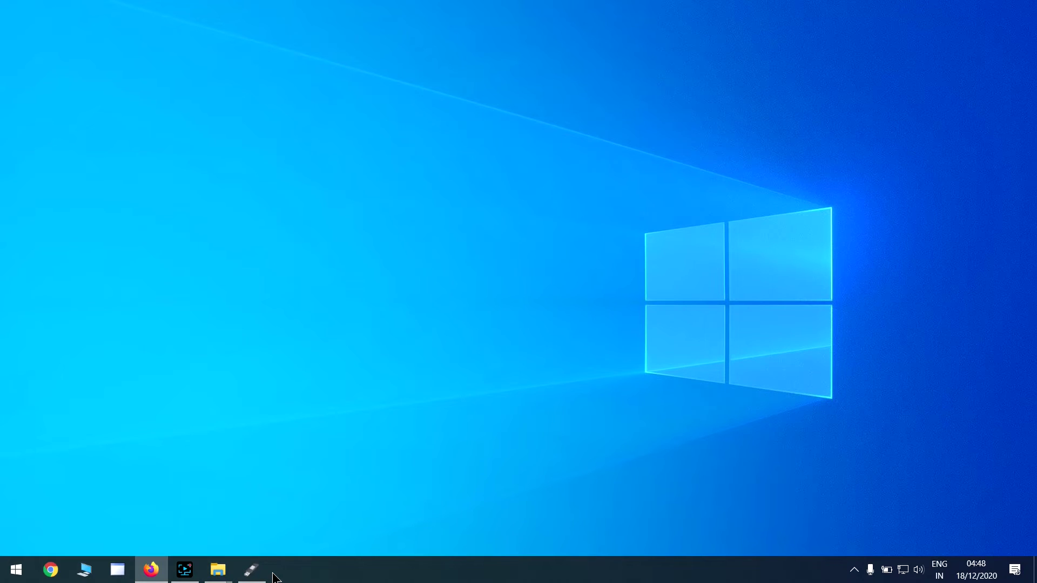
Launch Rufus and check the SANDISK drive in This PC before closing it
click(251, 573)
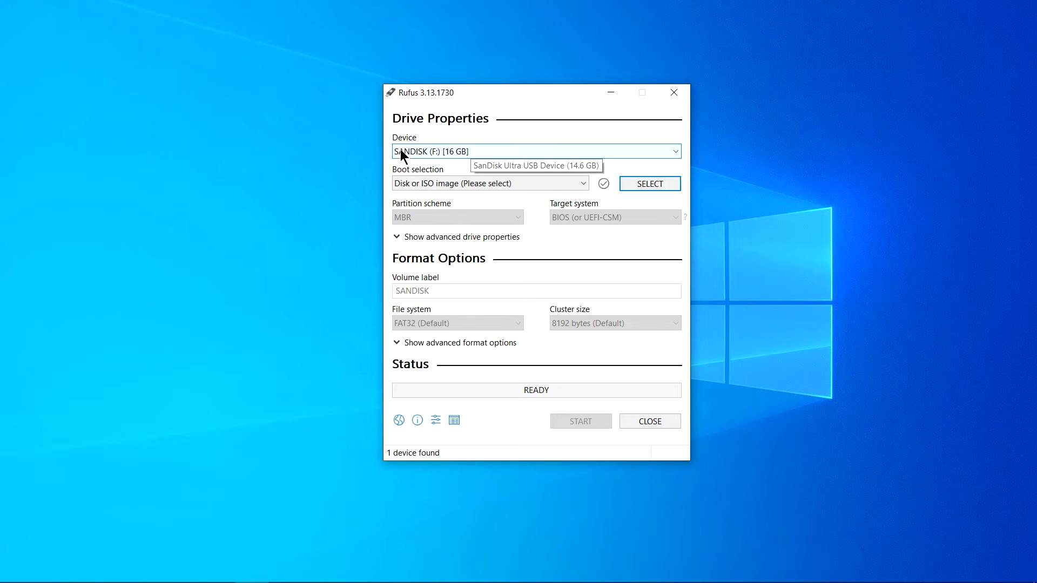
mouse_move(32, 580)
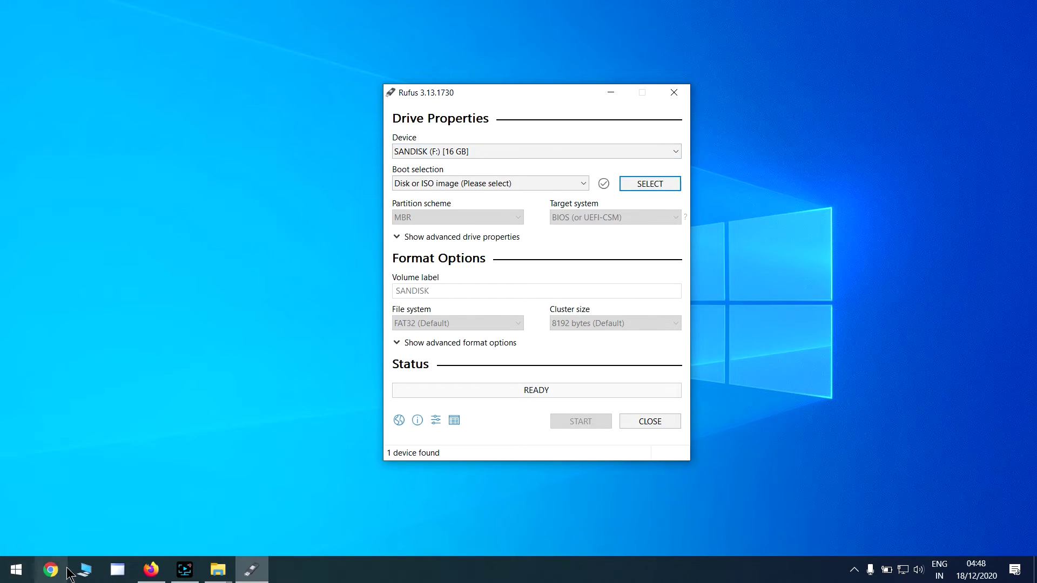
mouse_move(221, 564)
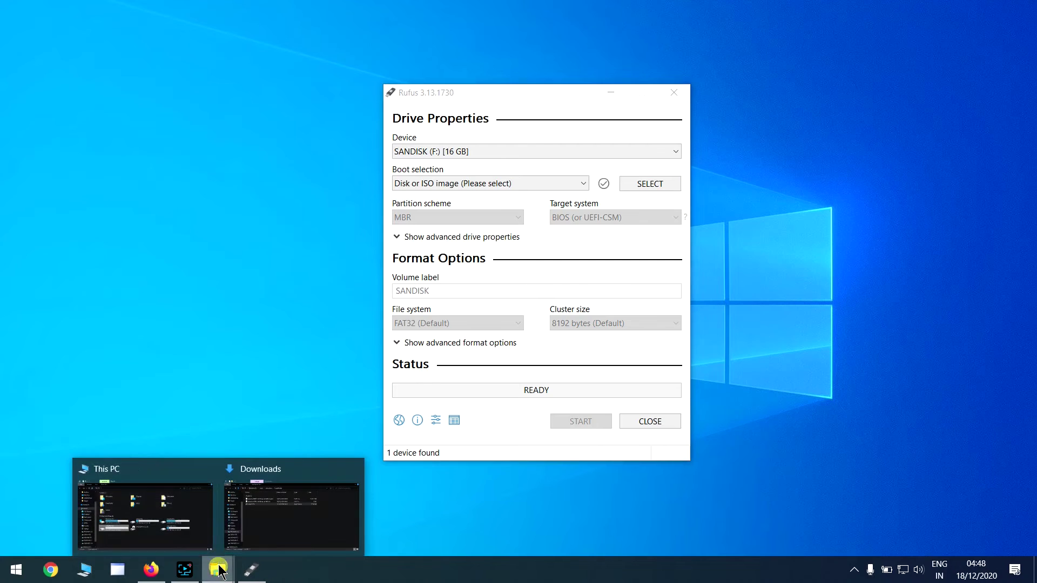
click(181, 527)
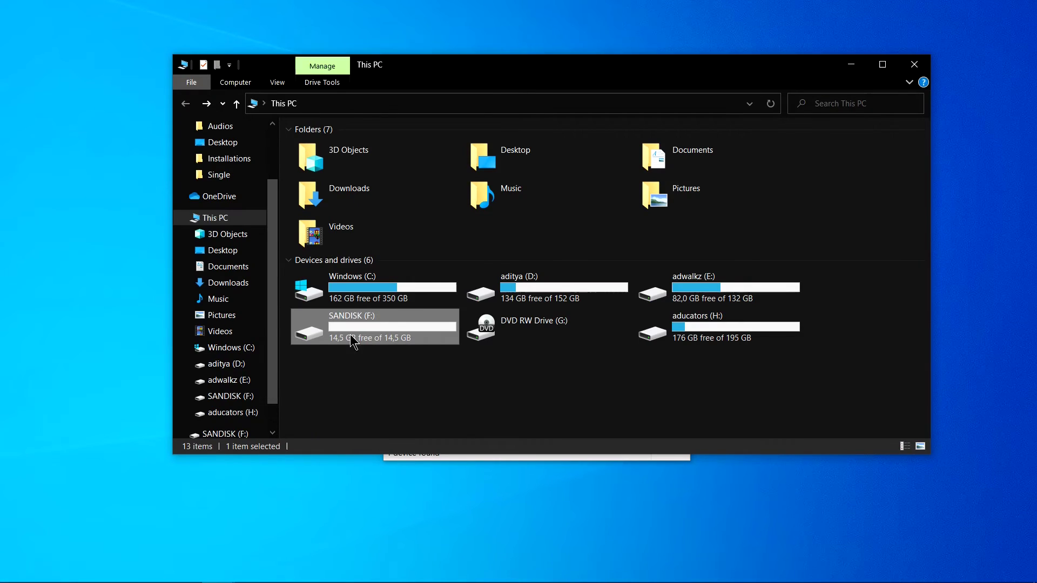
key(alt+F4)
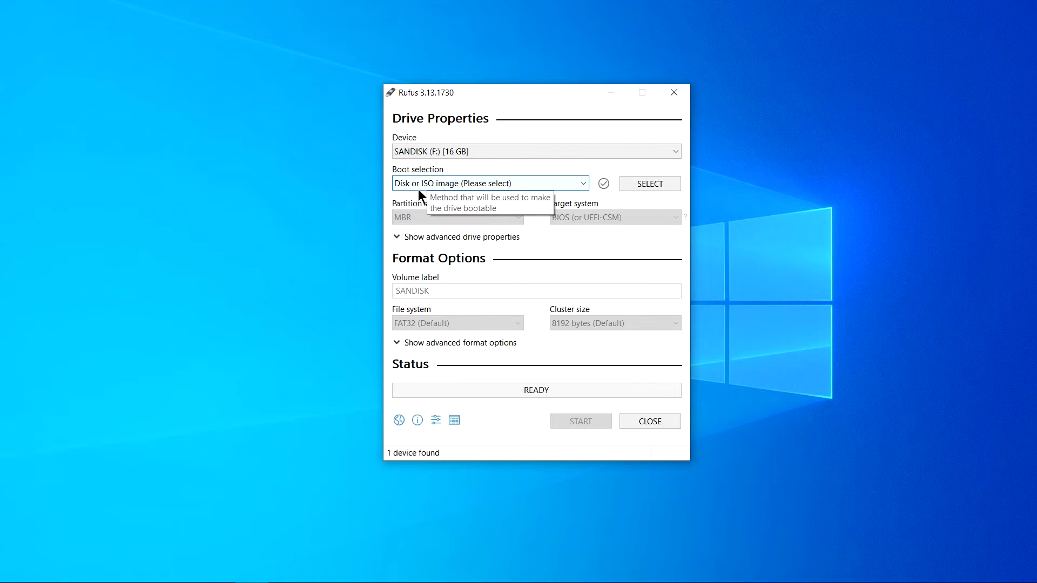
Load ubuntu-20.04.1-desktop-amd64.iso from the user's Downloads folder as the Rufus boot image
click(649, 183)
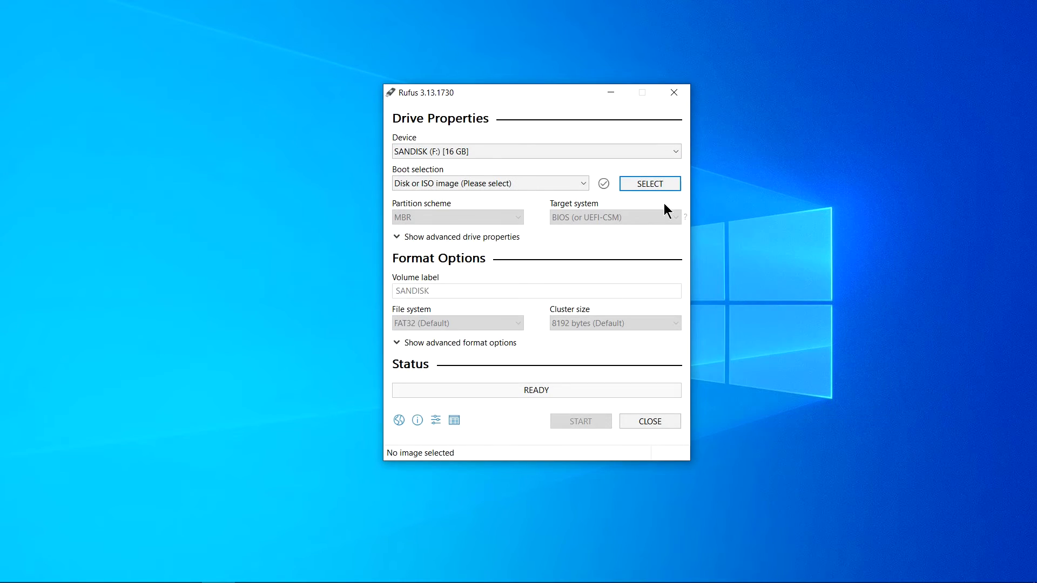
click(667, 189)
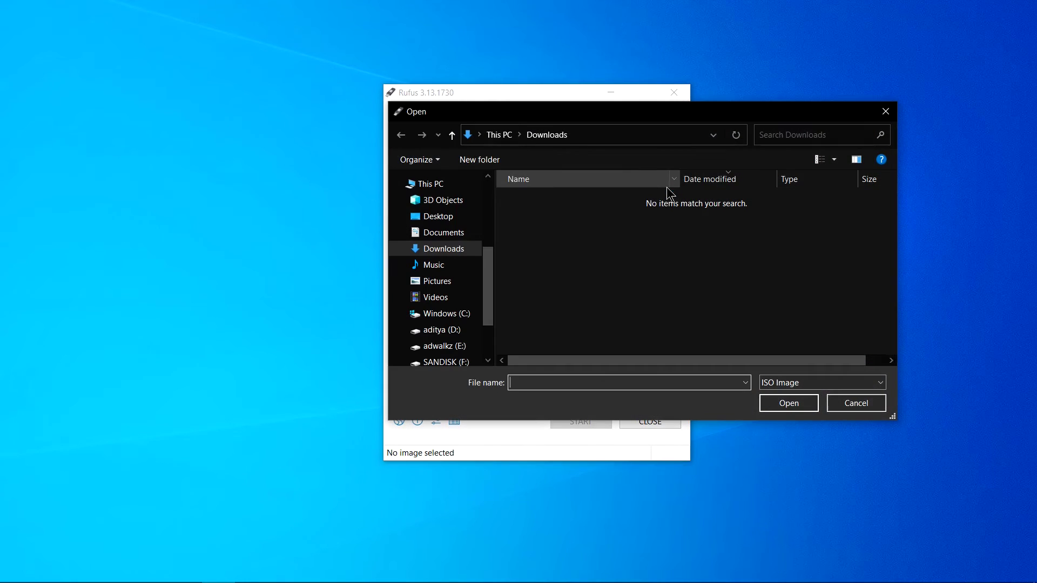
click(478, 312)
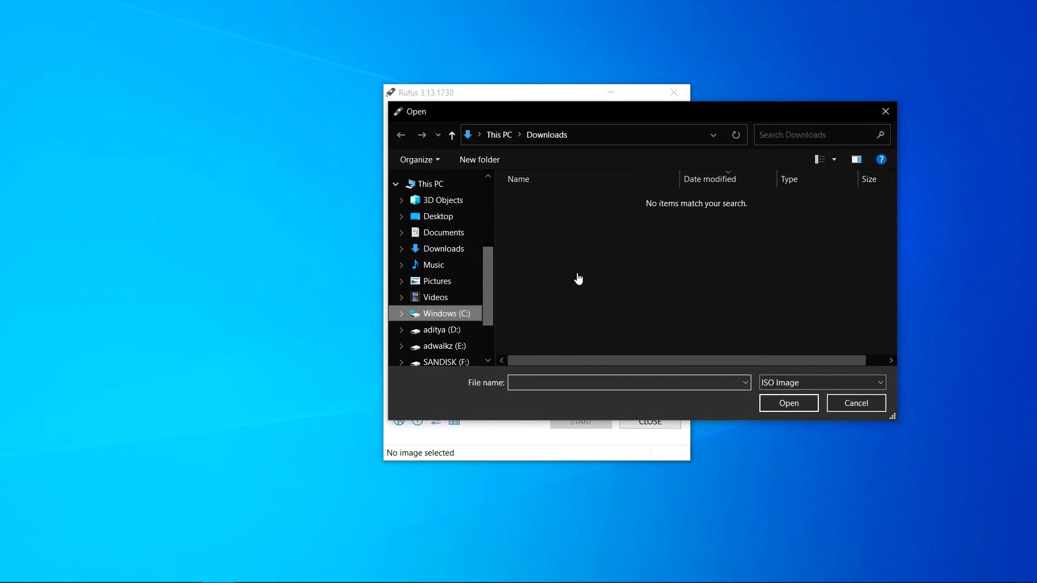
scroll(601, 260, down, 2)
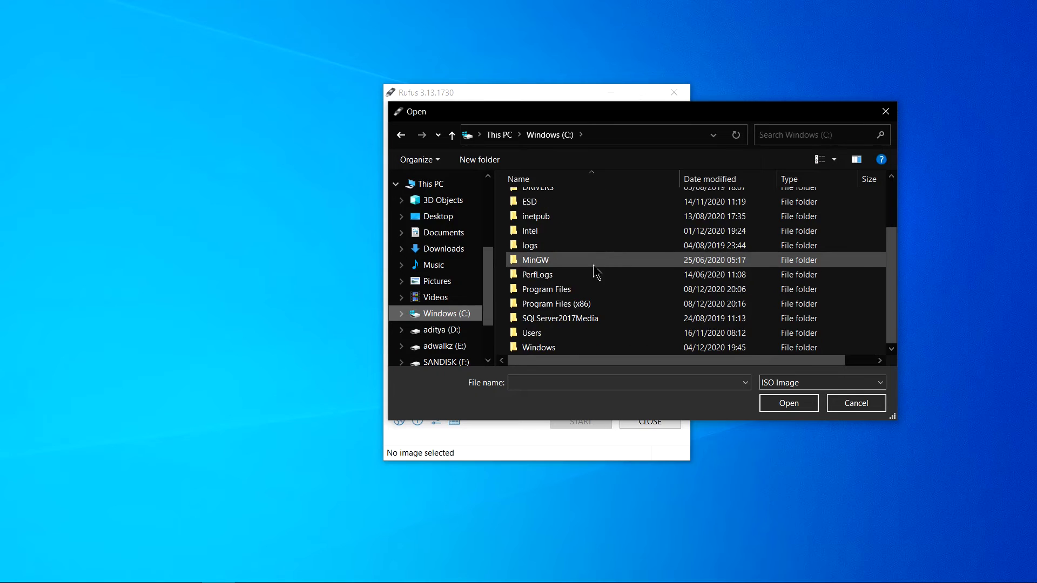
double_click(551, 331)
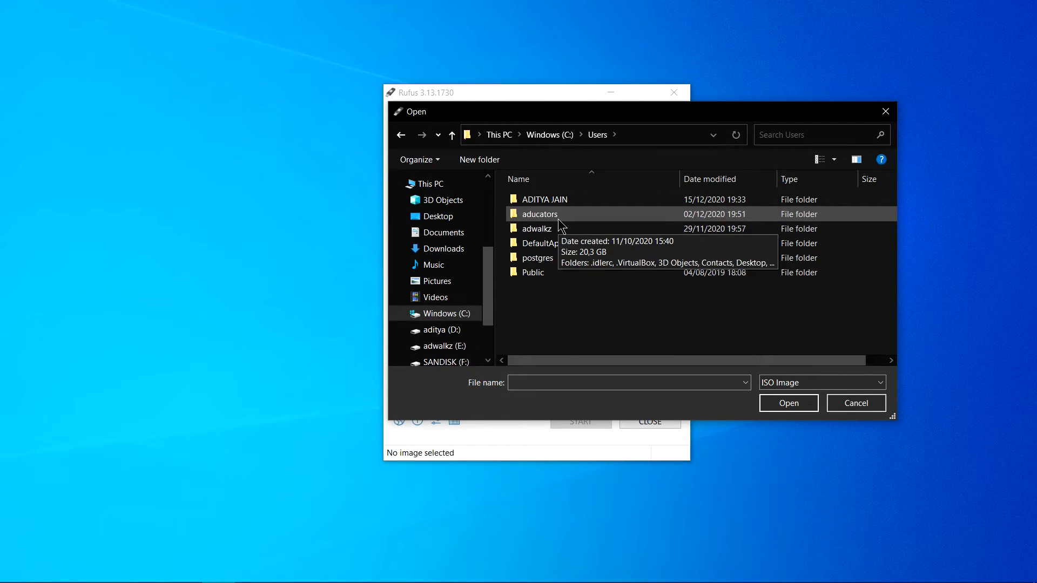
double_click(559, 219)
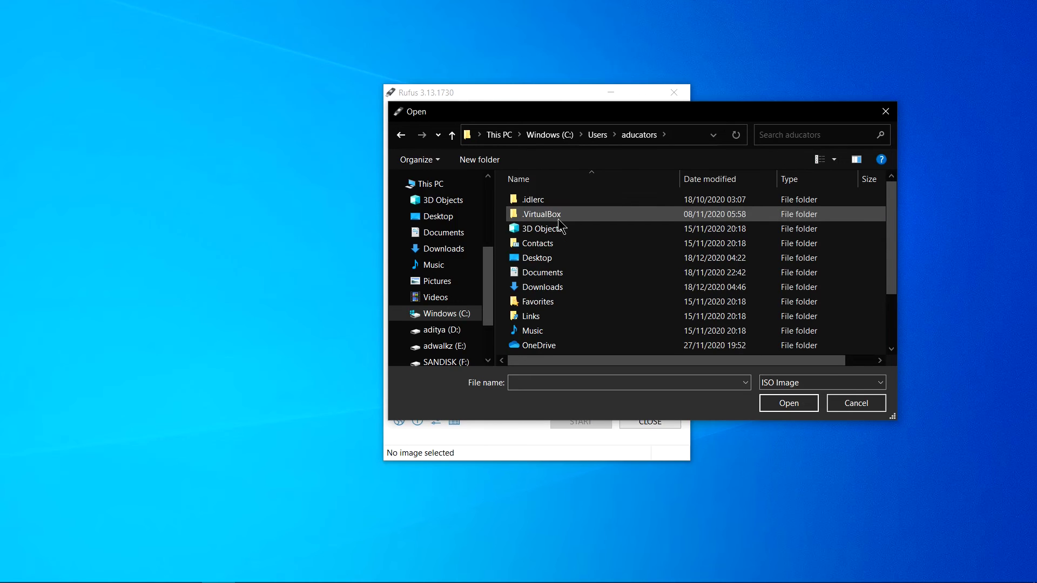
double_click(567, 288)
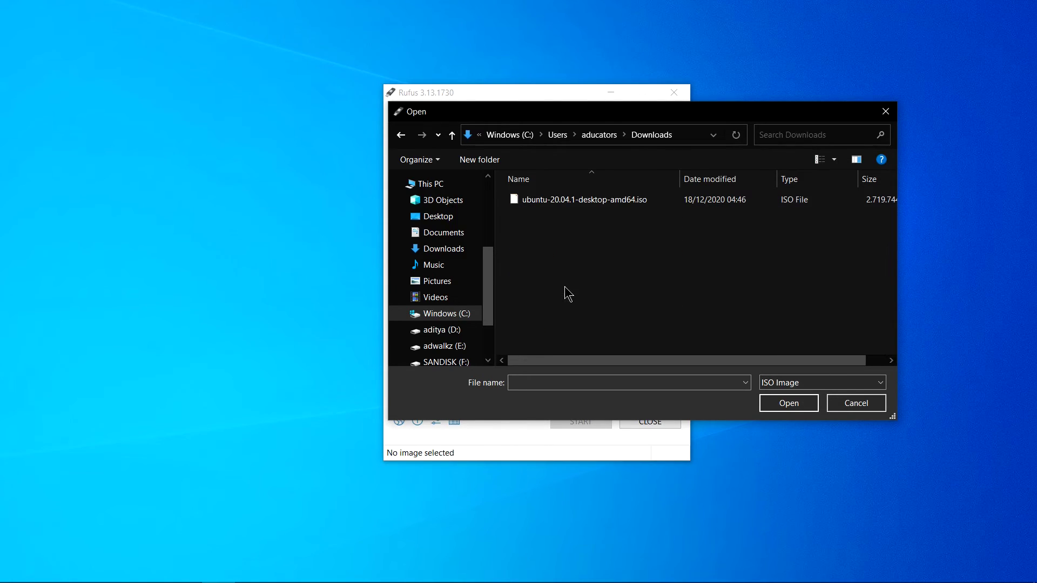
click(616, 205)
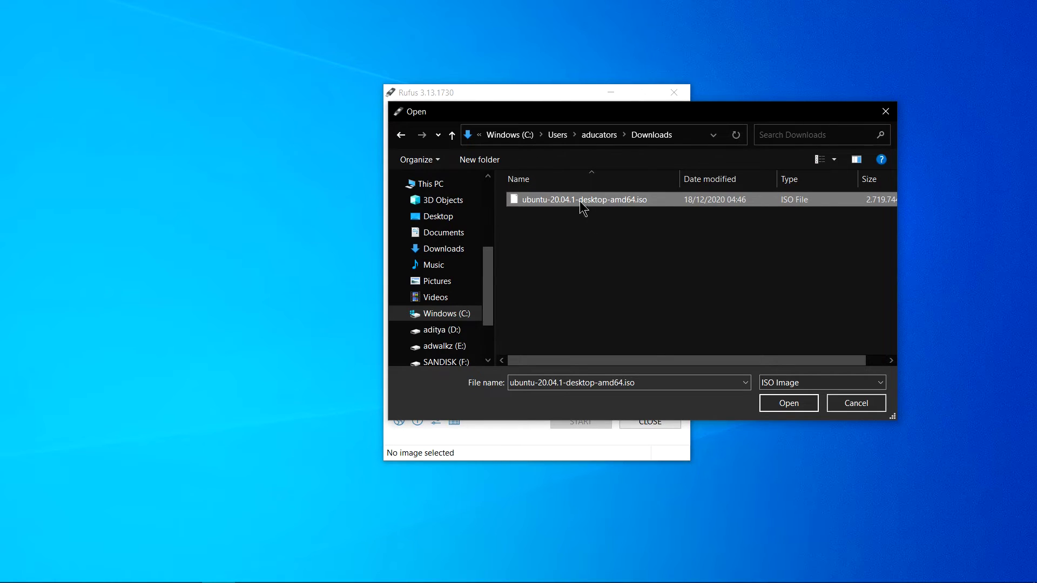
click(788, 403)
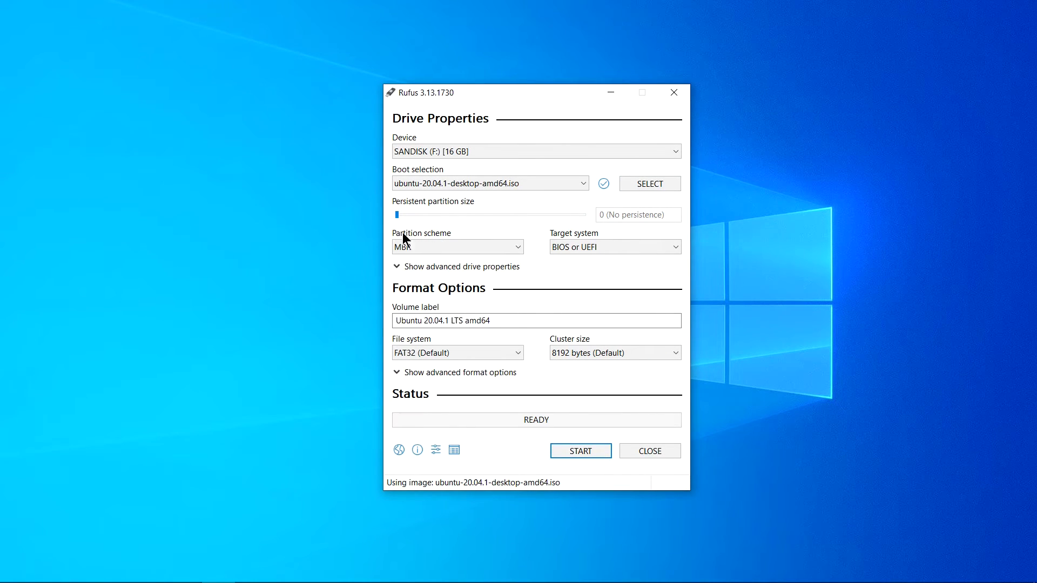
Keep MBR partition scheme and BIOS or UEFI target system, then start writing
click(510, 247)
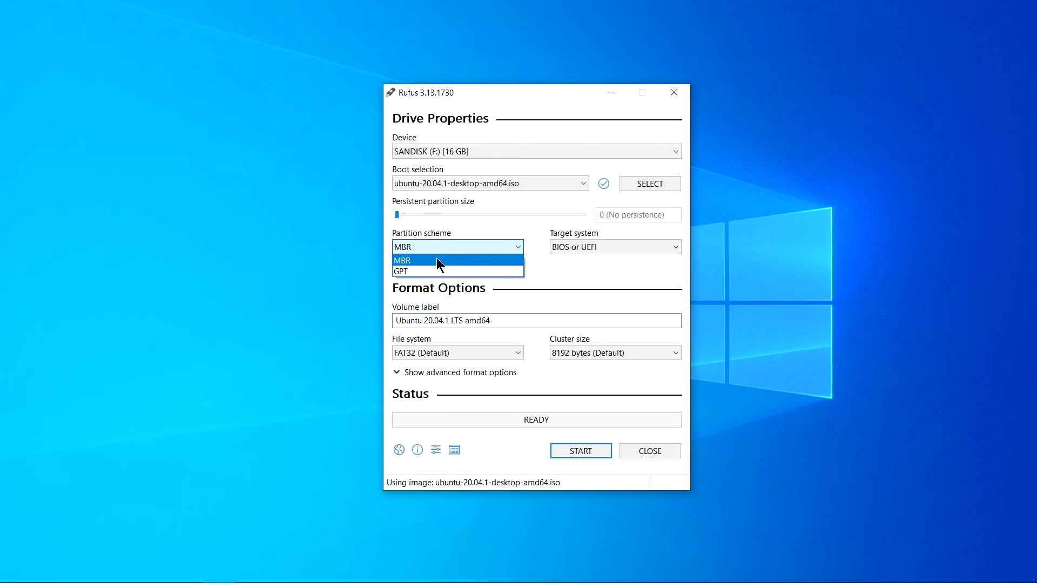
click(437, 260)
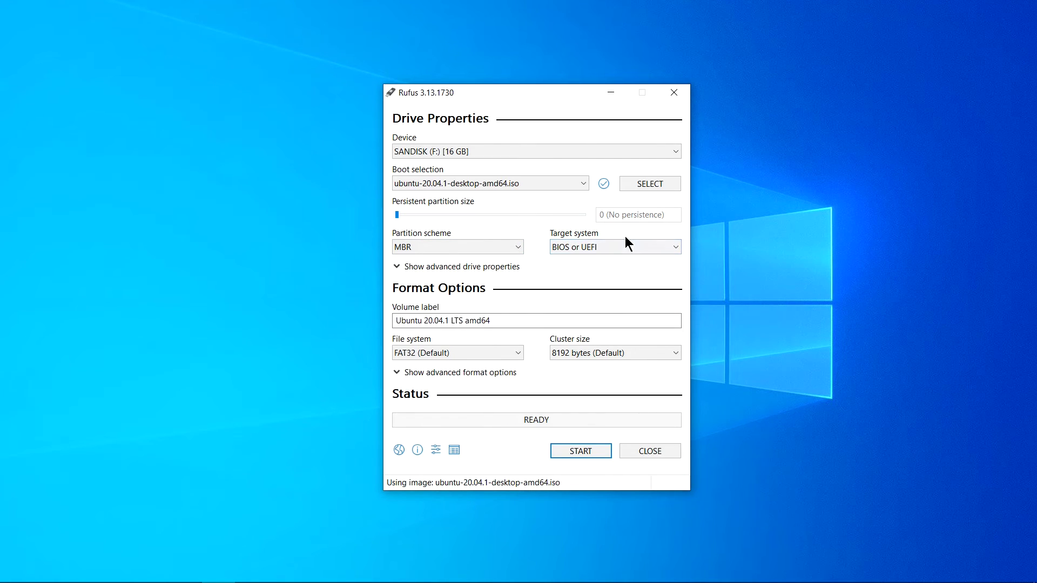
click(670, 247)
click(670, 248)
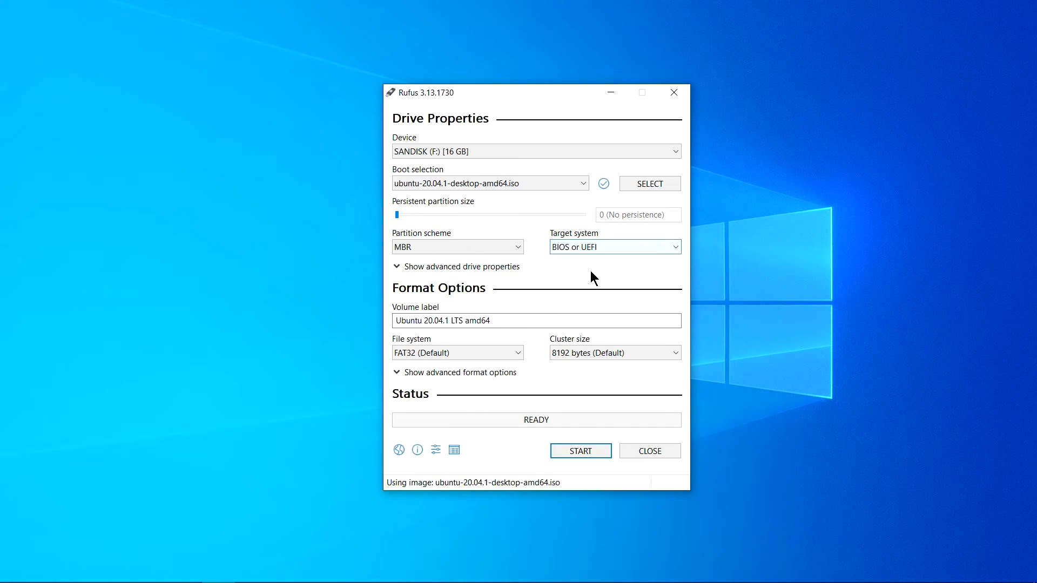
click(600, 454)
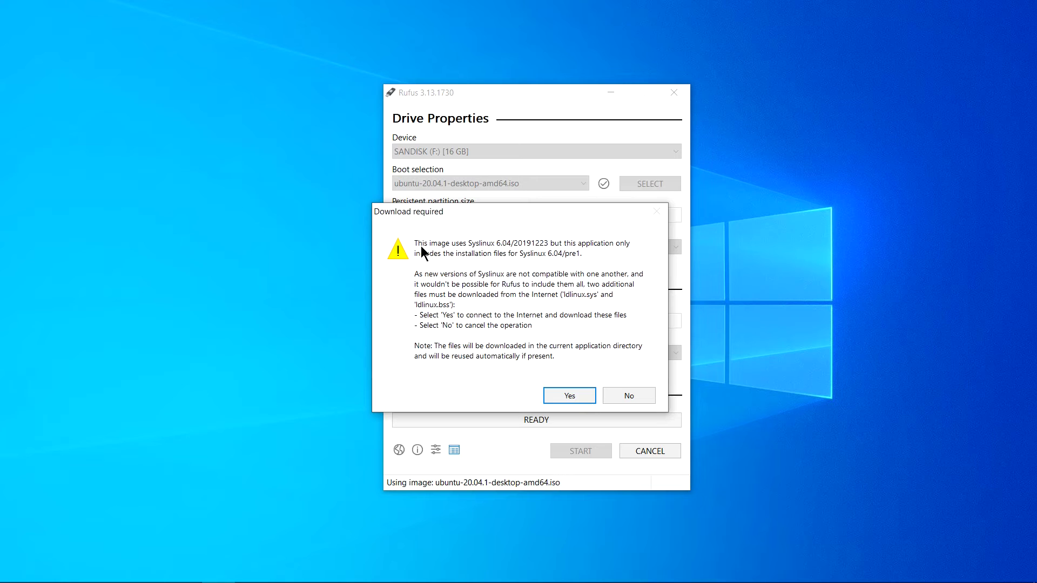
Allow the Syslinux download, accept ISO Image mode and confirm erasing the SANDISK drive
click(570, 396)
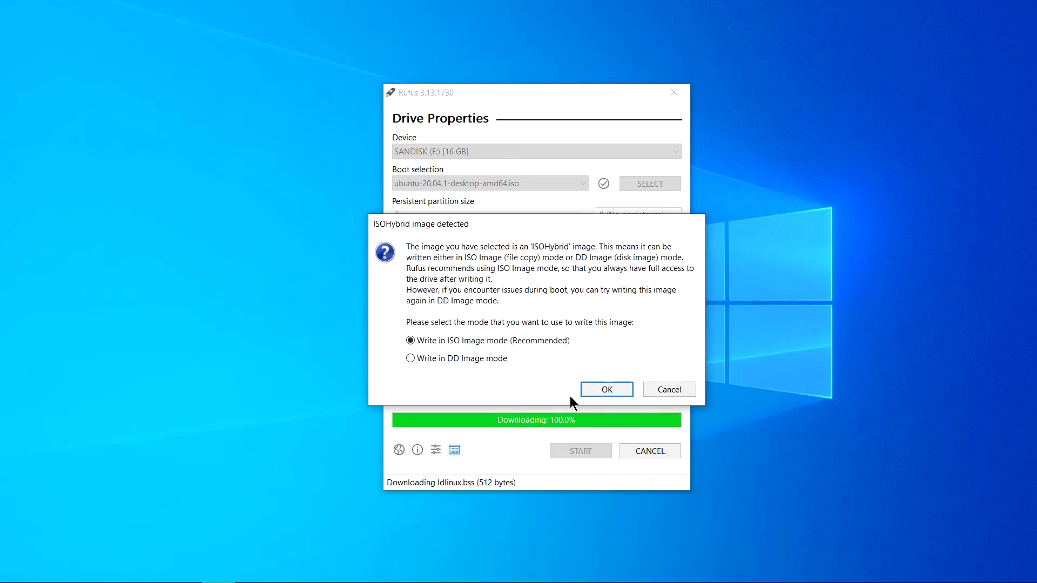
click(618, 390)
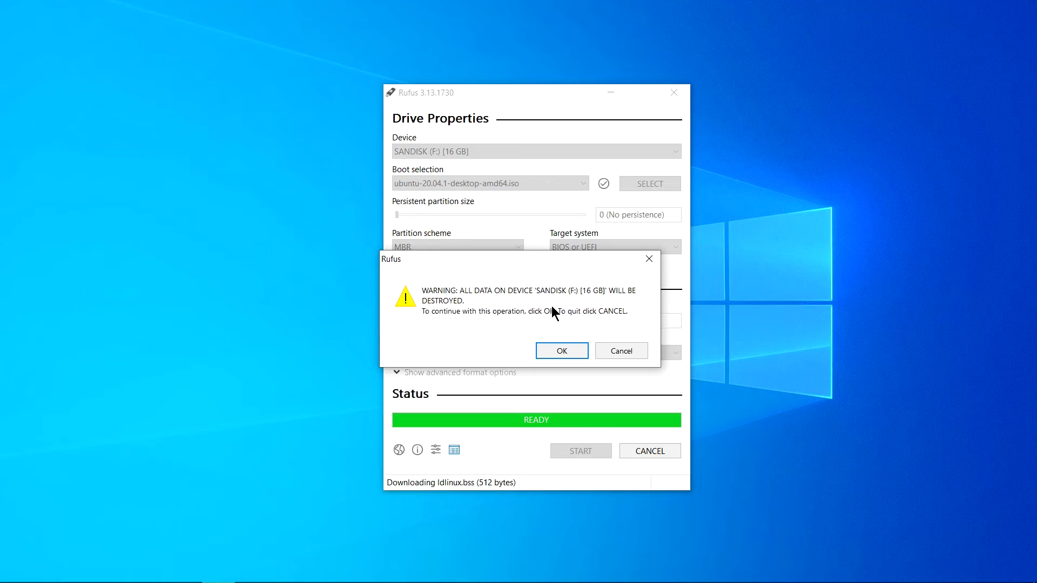
click(561, 351)
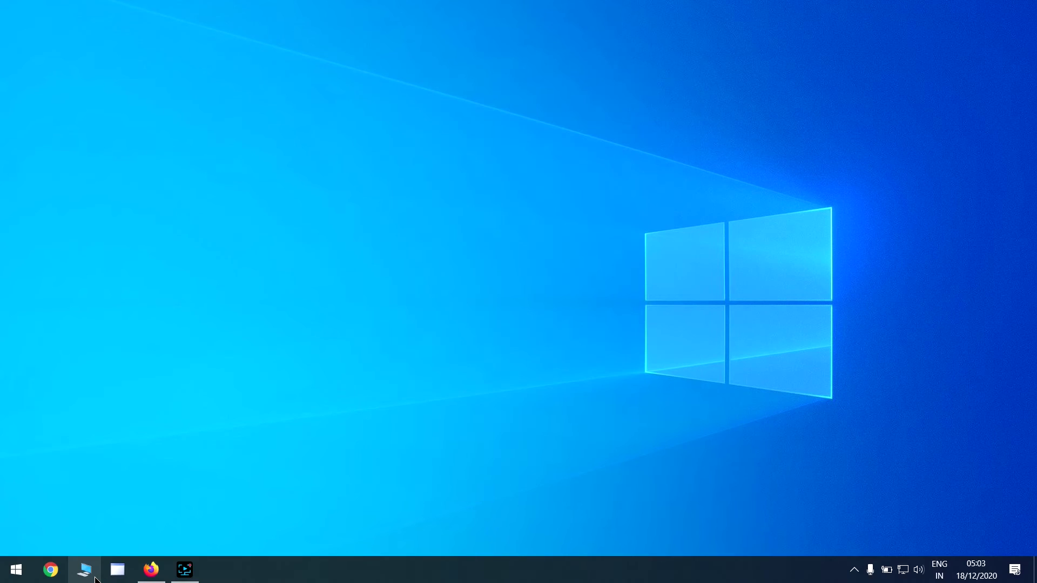
Open the UBUNTU 20_0 (F:) USB drive from This PC to view its boot, casper, EFI and isolinux folders
click(94, 578)
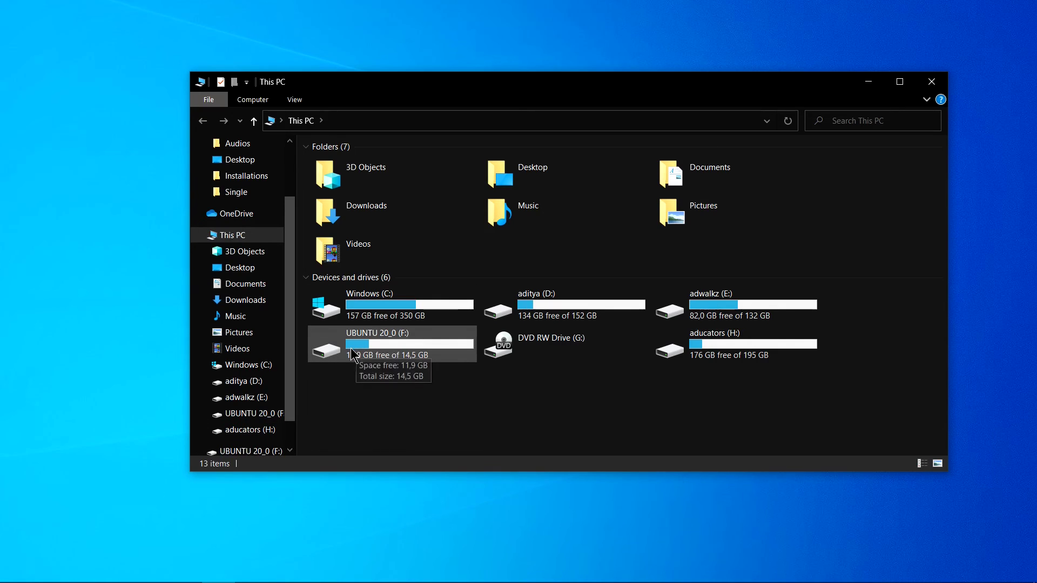
double_click(399, 342)
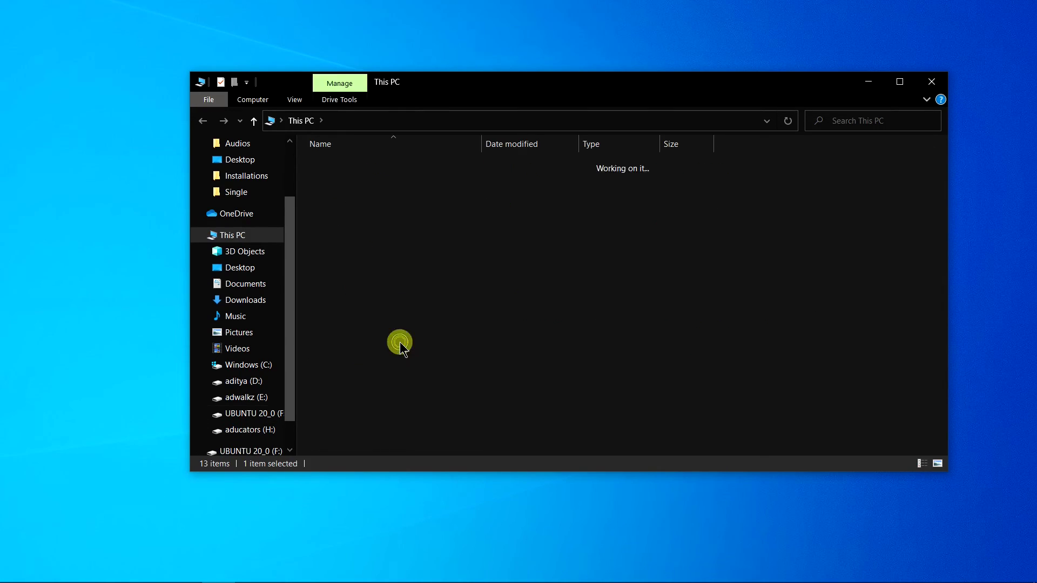